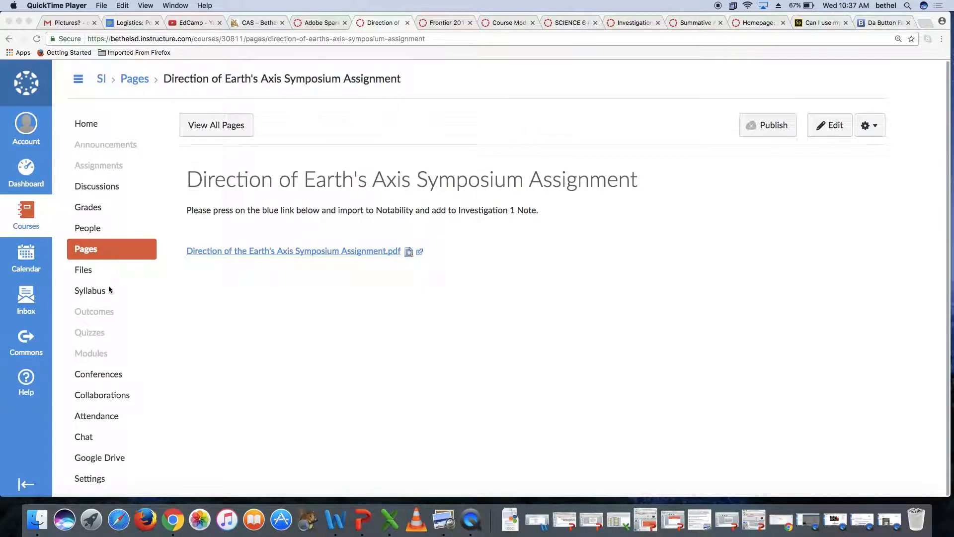
- Create a module named "Investigation 1-Planetary Science" in the course's Modules area
{"action": "left_click", "coordinate": [96, 361]}
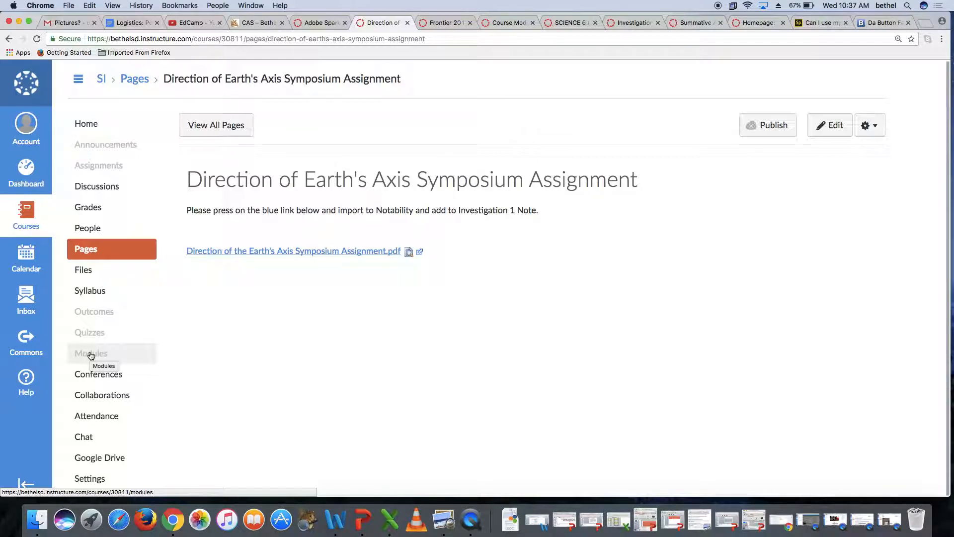
{"action": "left_click", "coordinate": [90, 354]}
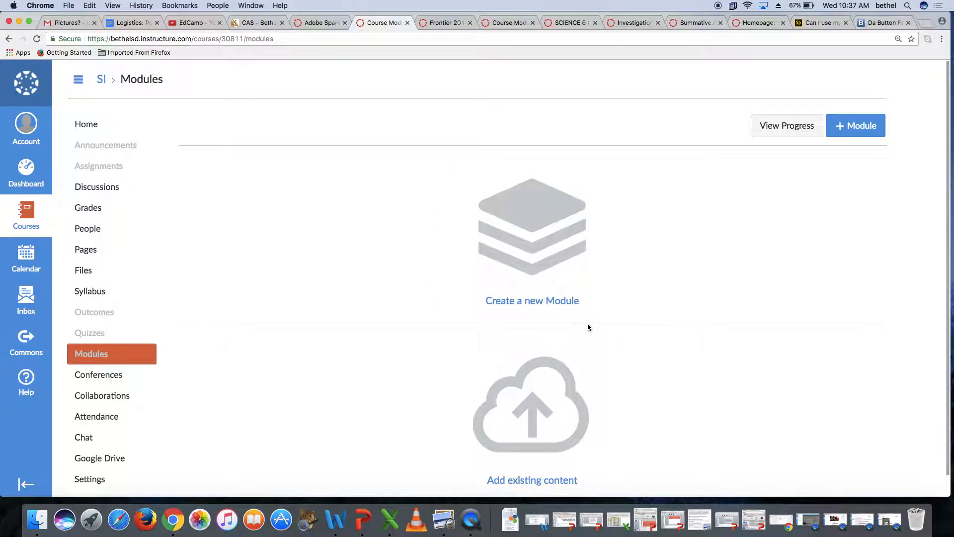
{"action": "left_click", "coordinate": [852, 126]}
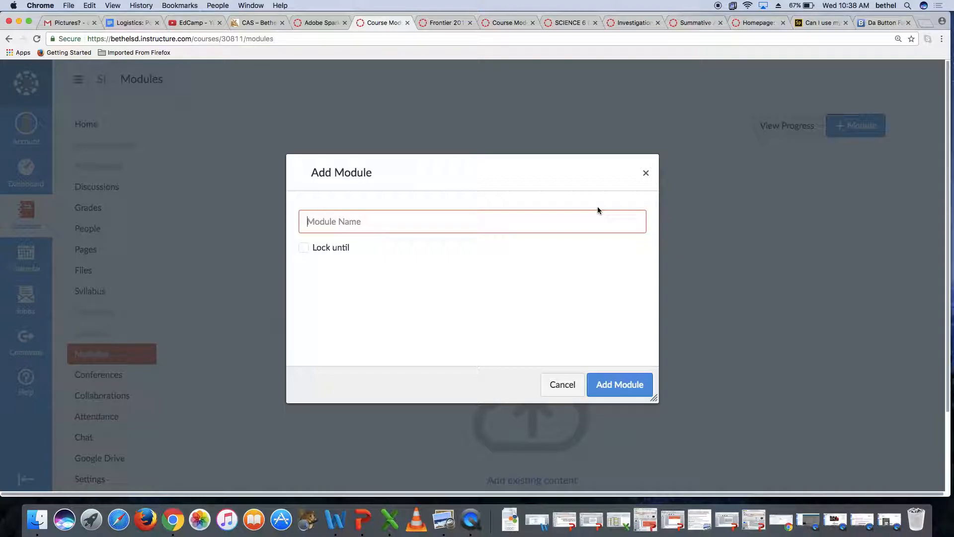
{"action": "type", "text": "Inve"}
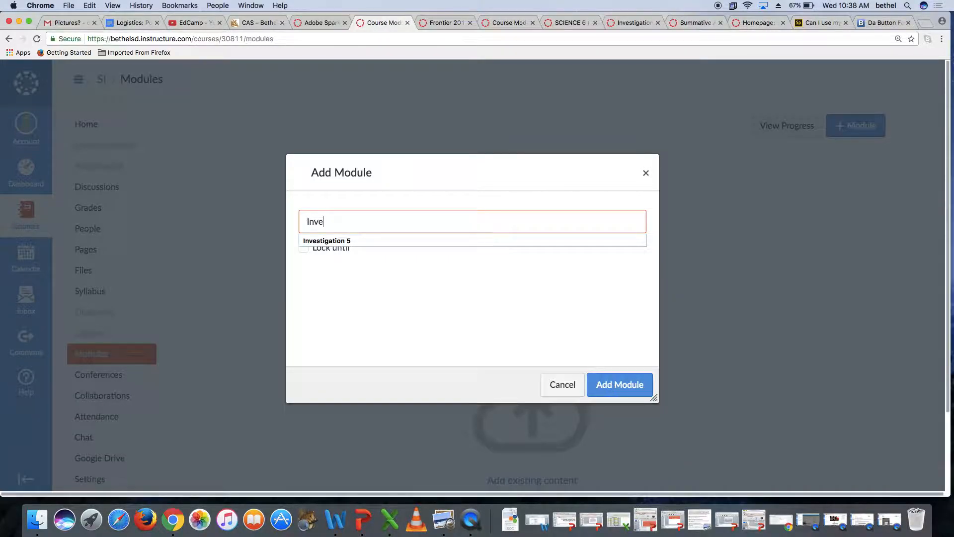
{"action": "type", "text": "stigation 1-Plane"}
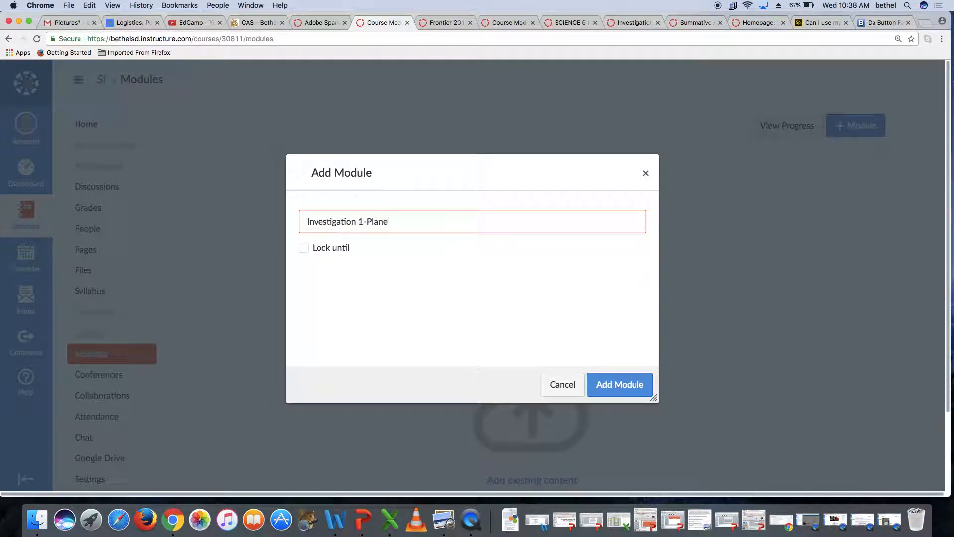
{"action": "type", "text": "tary Science"}
{"action": "left_click", "coordinate": [613, 387]}
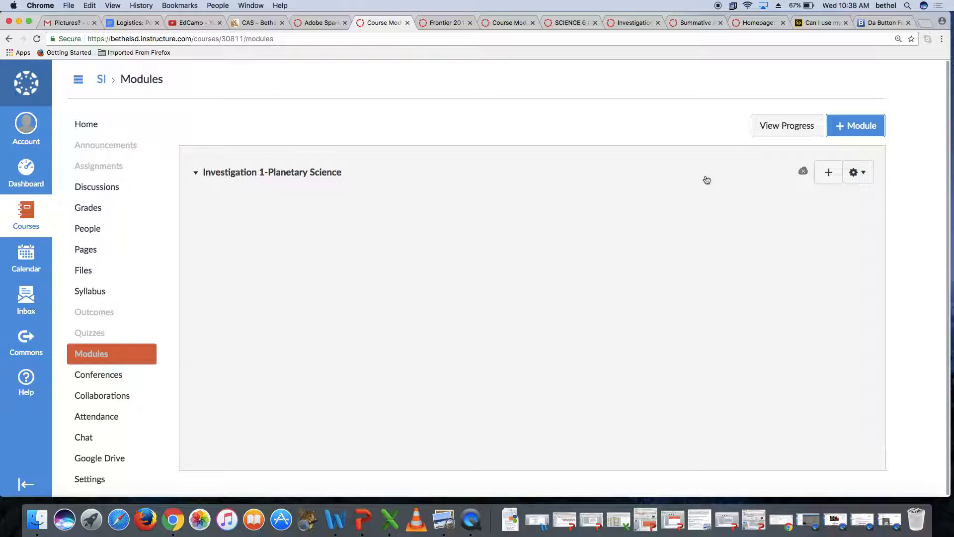
- Add the existing content page "Direction of Earth's Axis Symposium Assignment" to the Investigation 1-Planetary Science module without indentation
{"action": "left_click", "coordinate": [836, 179]}
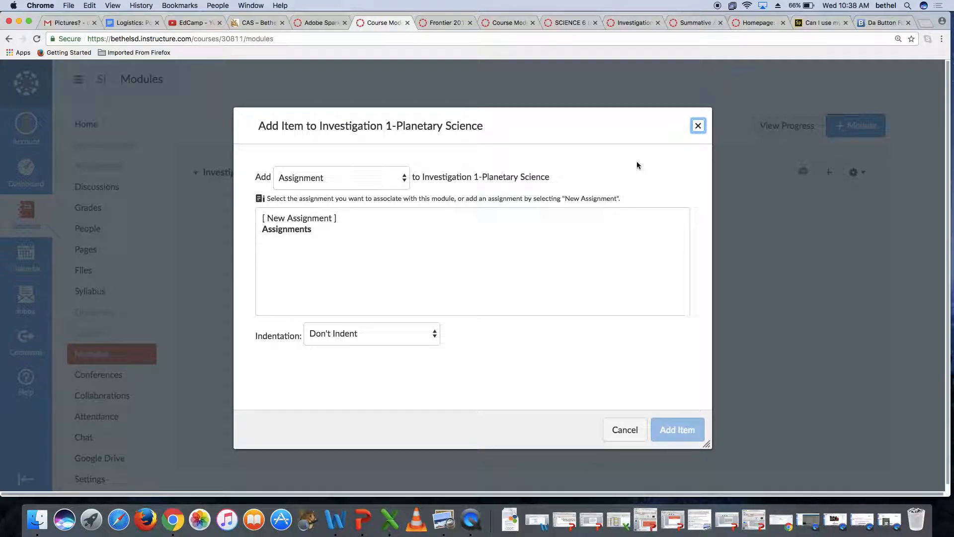
{"action": "left_click", "coordinate": [379, 183]}
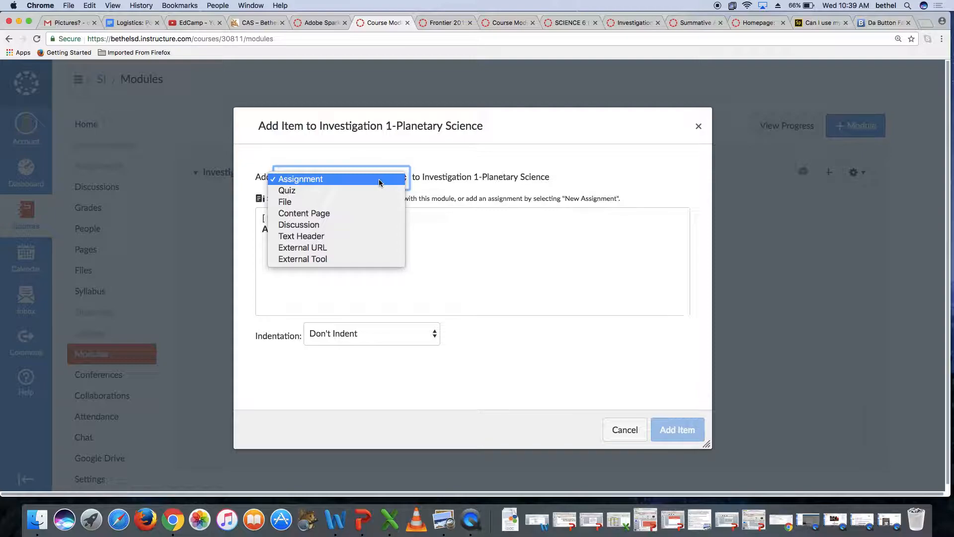
{"action": "left_click", "coordinate": [350, 214]}
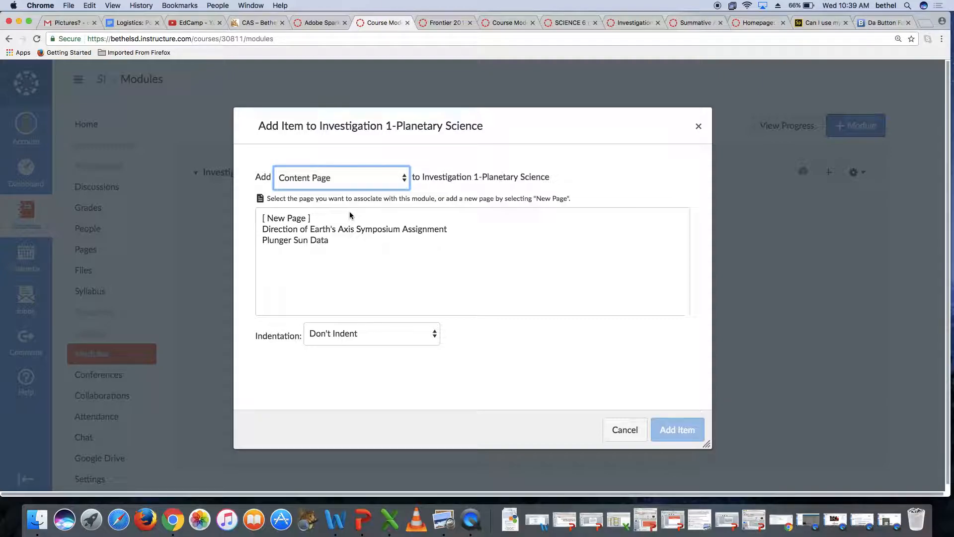
{"action": "left_click", "coordinate": [351, 230]}
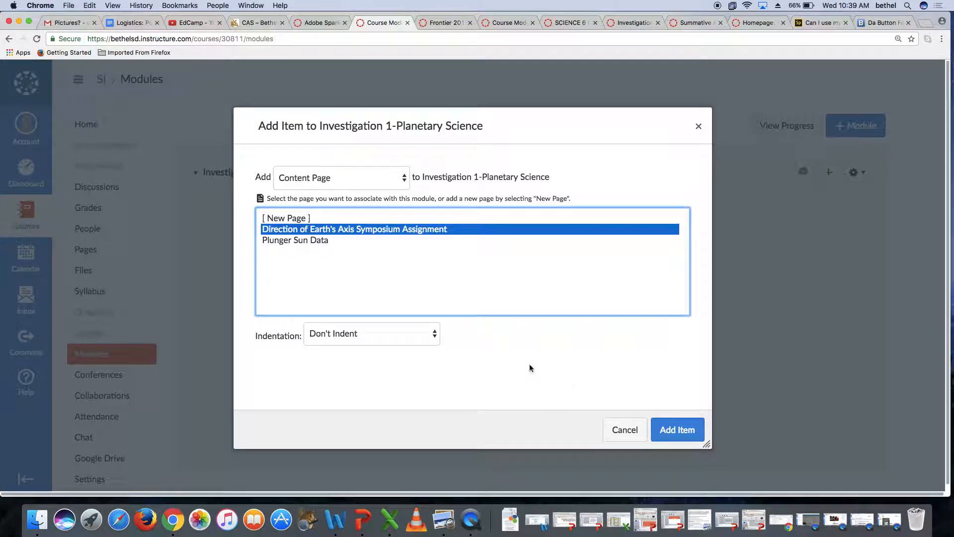
{"action": "left_click", "coordinate": [297, 219]}
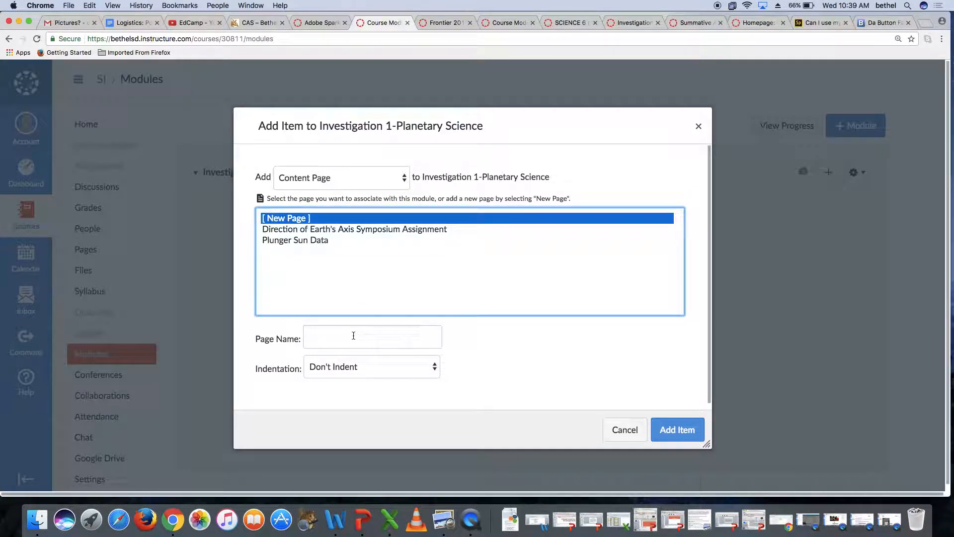
{"action": "left_click", "coordinate": [333, 230]}
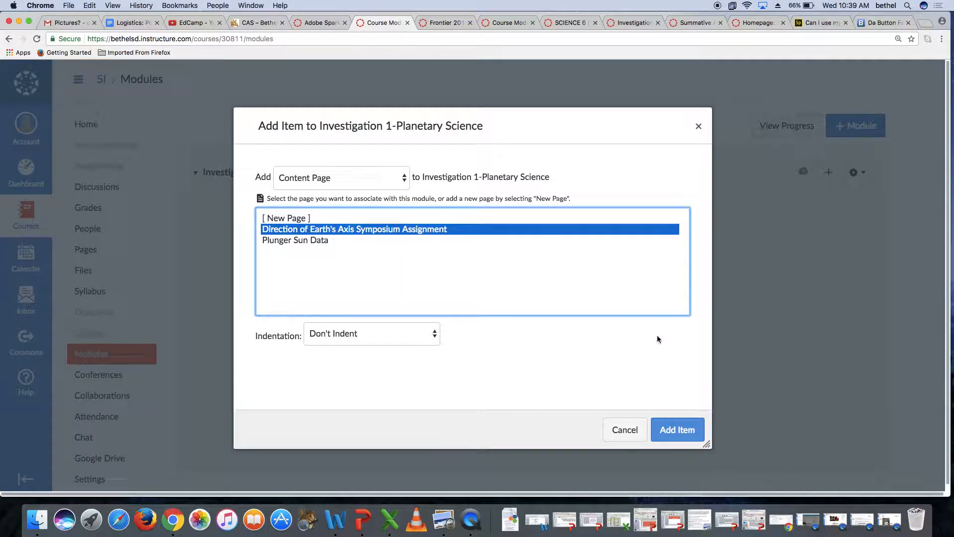
{"action": "left_click", "coordinate": [673, 429]}
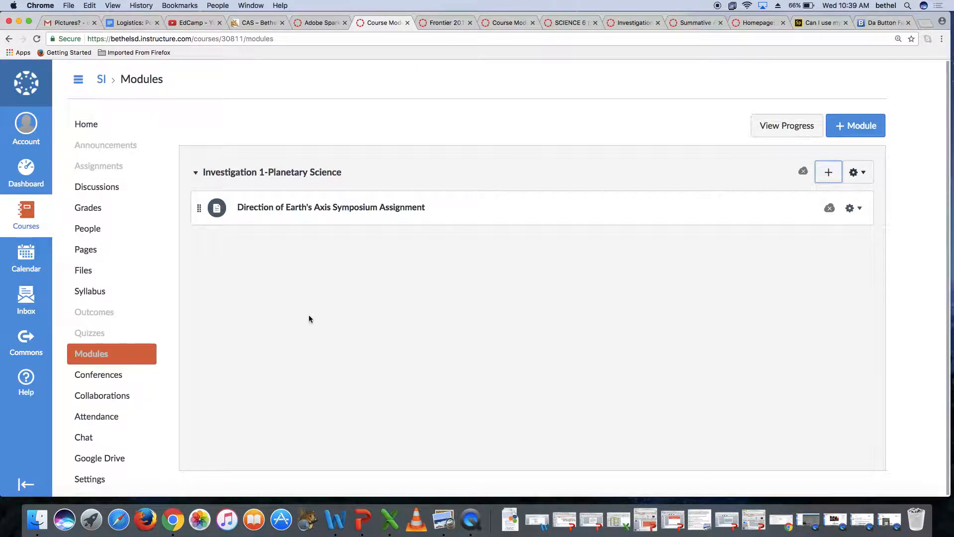
{"action": "left_click", "coordinate": [829, 173]}
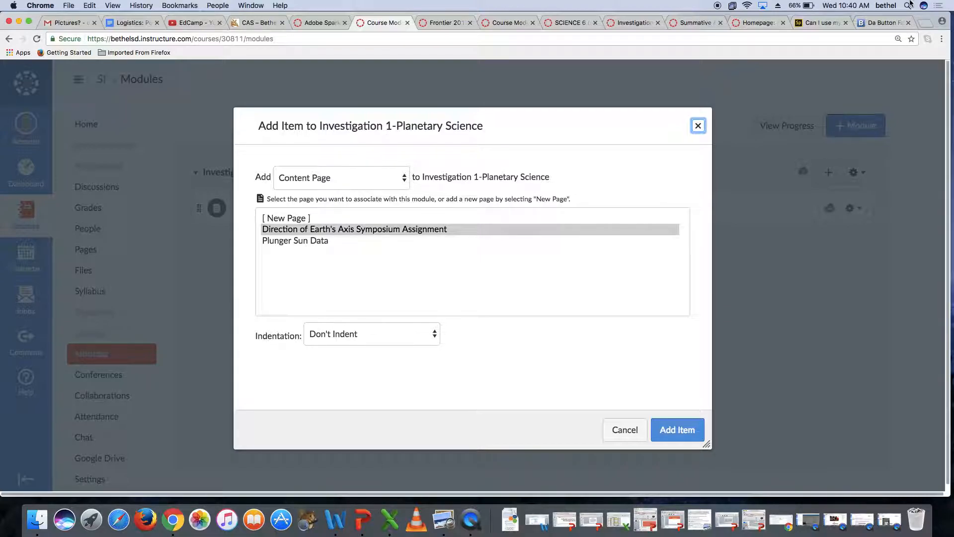
{"action": "left_click", "coordinate": [698, 126]}
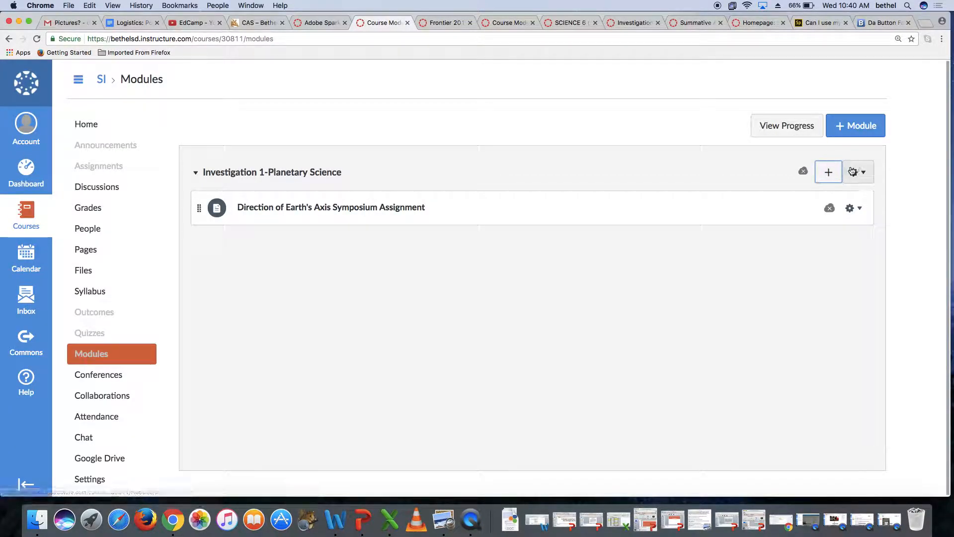
{"action": "left_click", "coordinate": [830, 173]}
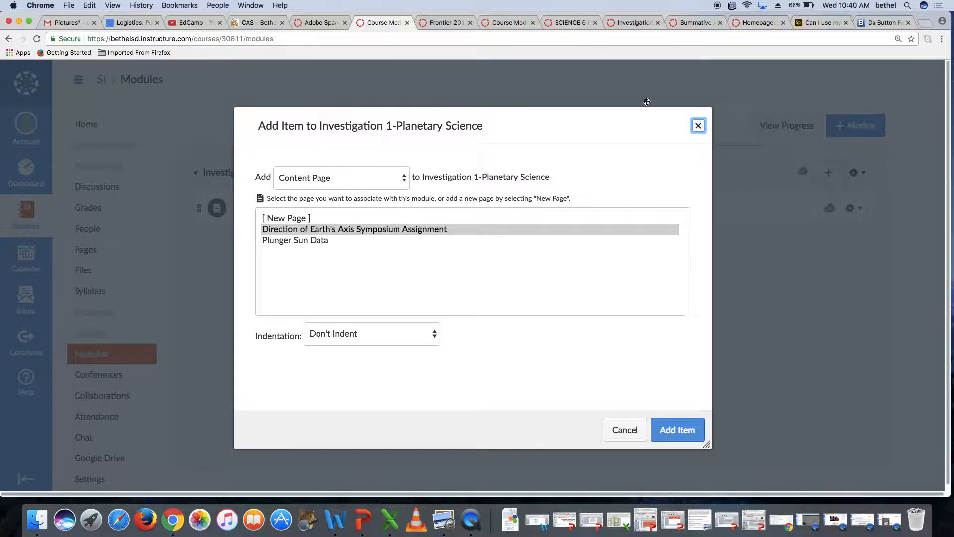
{"action": "left_click", "coordinate": [336, 178]}
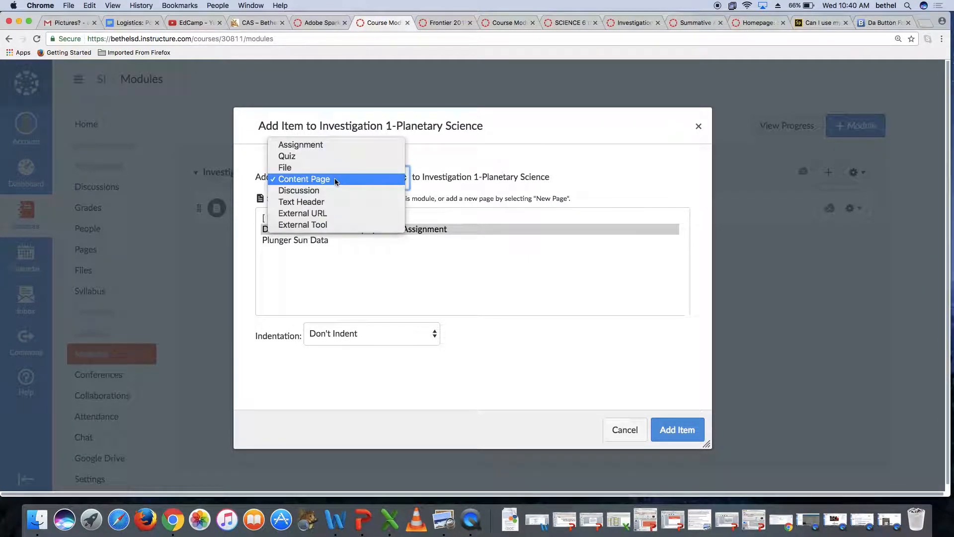
{"action": "left_click", "coordinate": [336, 180]}
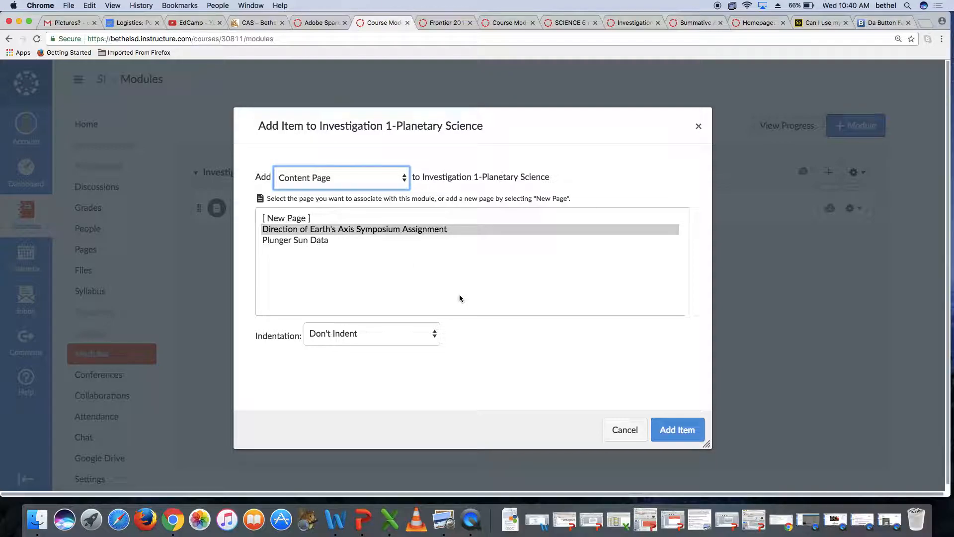
{"action": "left_click", "coordinate": [619, 431]}
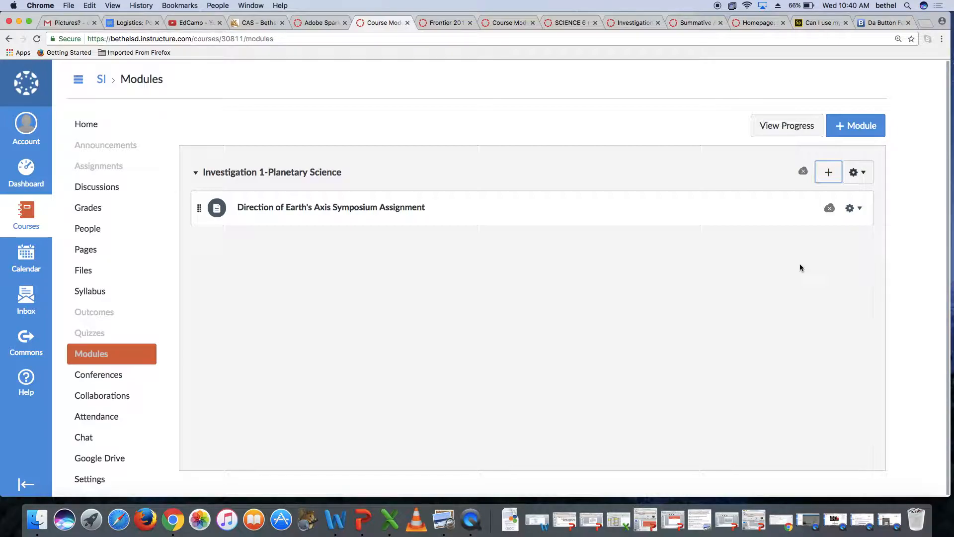
- Publish the Investigation 1-Planetary Science module and its Direction of Earth's Axis Symposium Assignment page
{"action": "left_click", "coordinate": [805, 173]}
{"action": "left_click", "coordinate": [829, 209]}
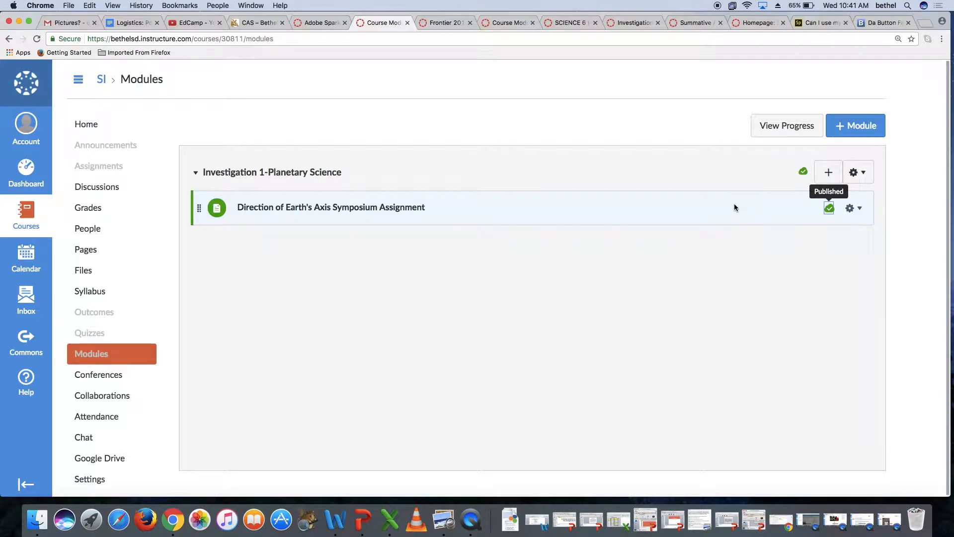
- Add a new assignment named "Investigation 1" to the Investigation 1-Planetary Science module and publish it
{"action": "left_click", "coordinate": [828, 173]}
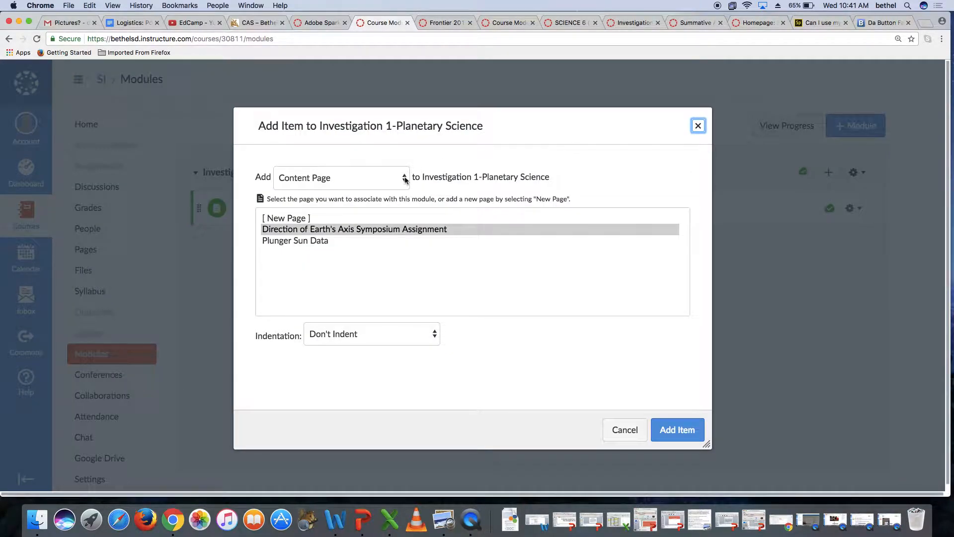
{"action": "left_click", "coordinate": [362, 181]}
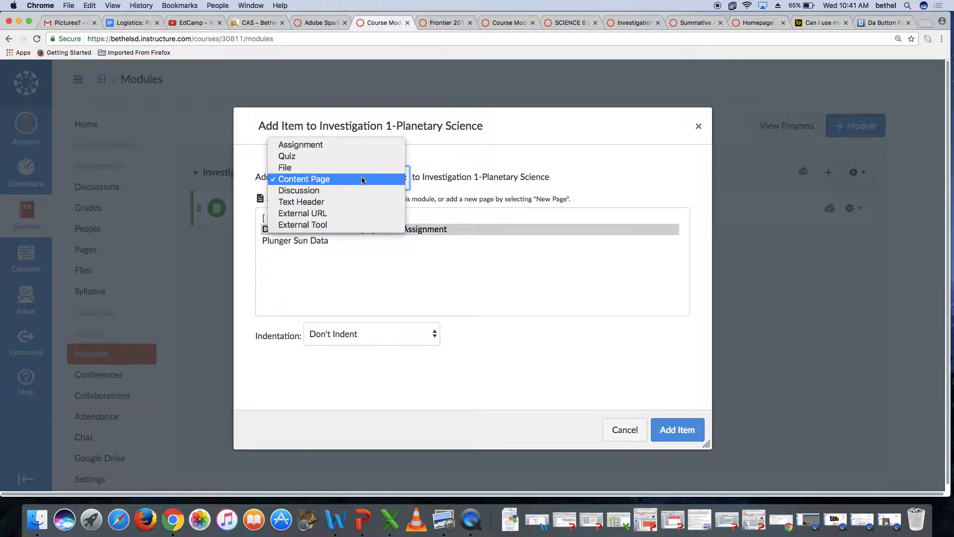
{"action": "left_click", "coordinate": [298, 146]}
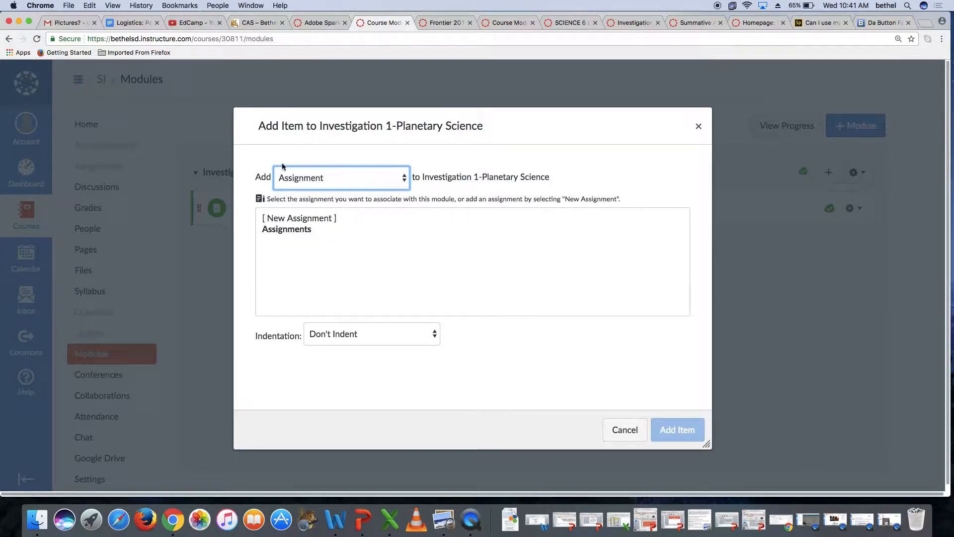
{"action": "left_click", "coordinate": [284, 218]}
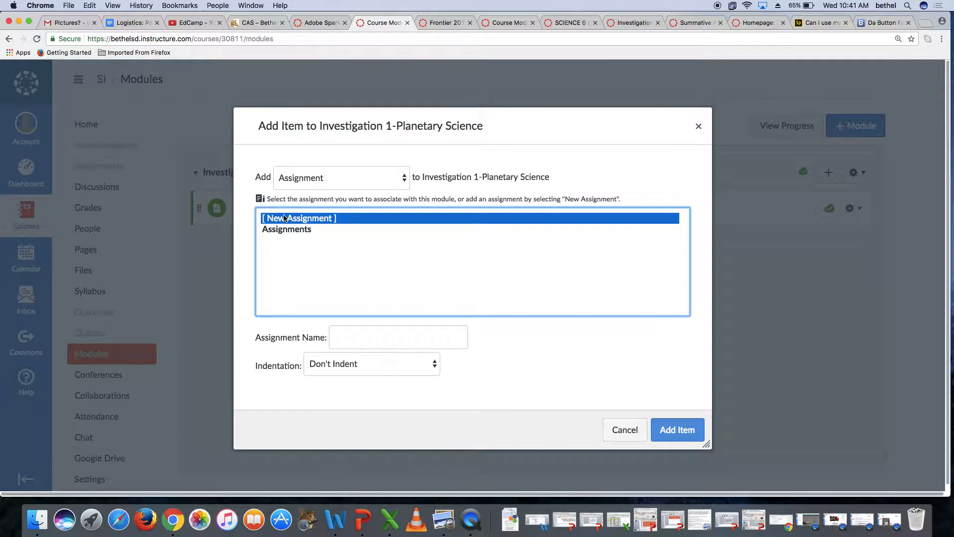
{"action": "left_click", "coordinate": [343, 330]}
{"action": "type", "text": "Investigation 1"}
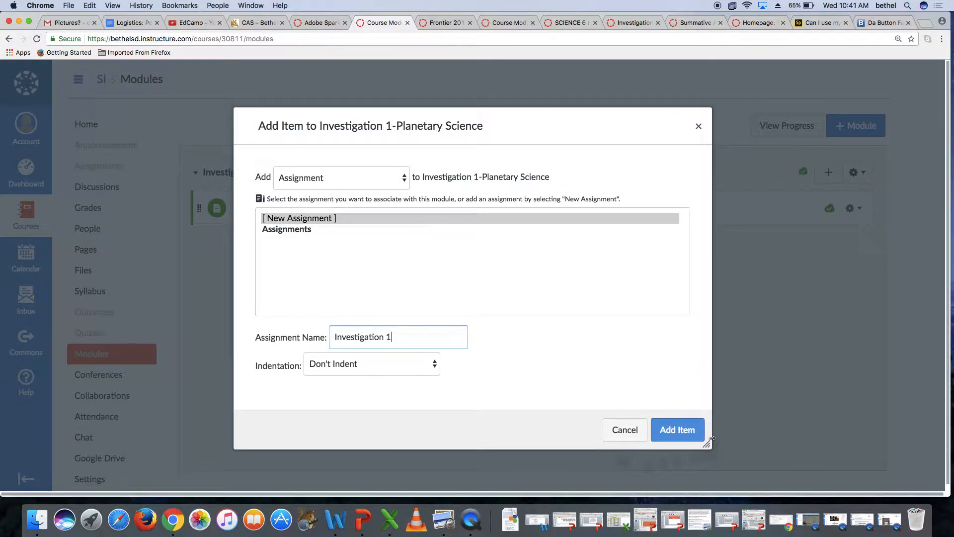
{"action": "left_click", "coordinate": [687, 433]}
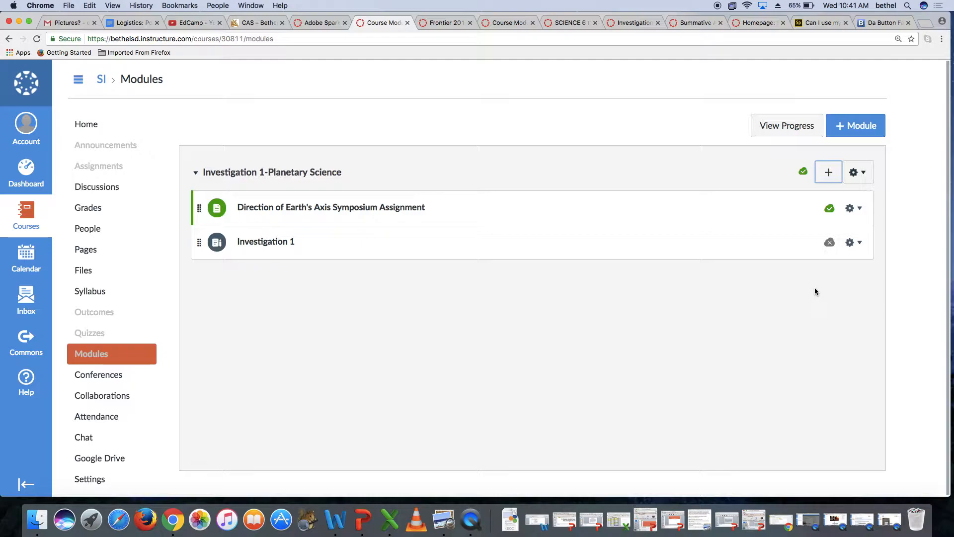
{"action": "left_click", "coordinate": [829, 242]}
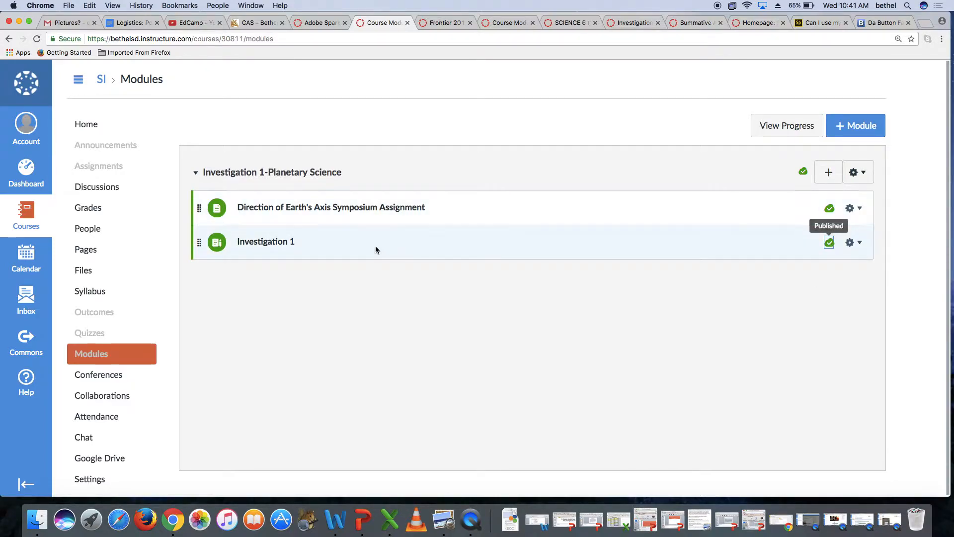
- Open the Investigation 1 assignment for editing, review its grading, submission and due date settings, and save it
{"action": "left_click", "coordinate": [274, 247]}
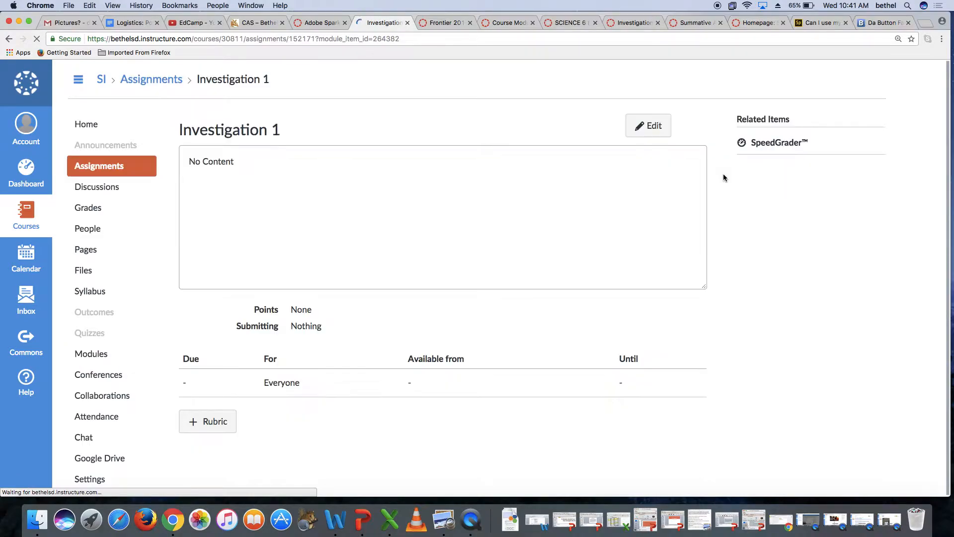
{"action": "left_click", "coordinate": [654, 126]}
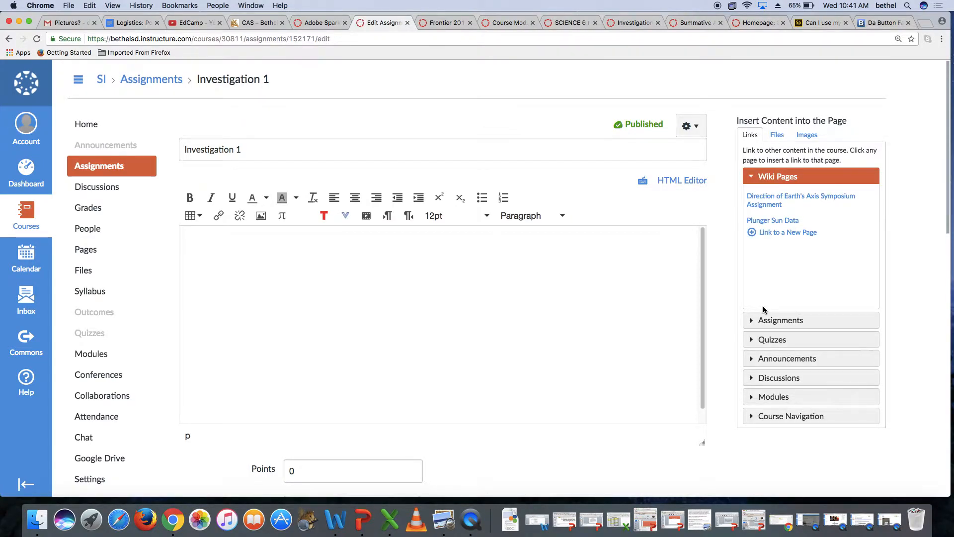
{"action": "scroll", "coordinate": [763, 309], "scroll_direction": "down", "scroll_amount": 20}
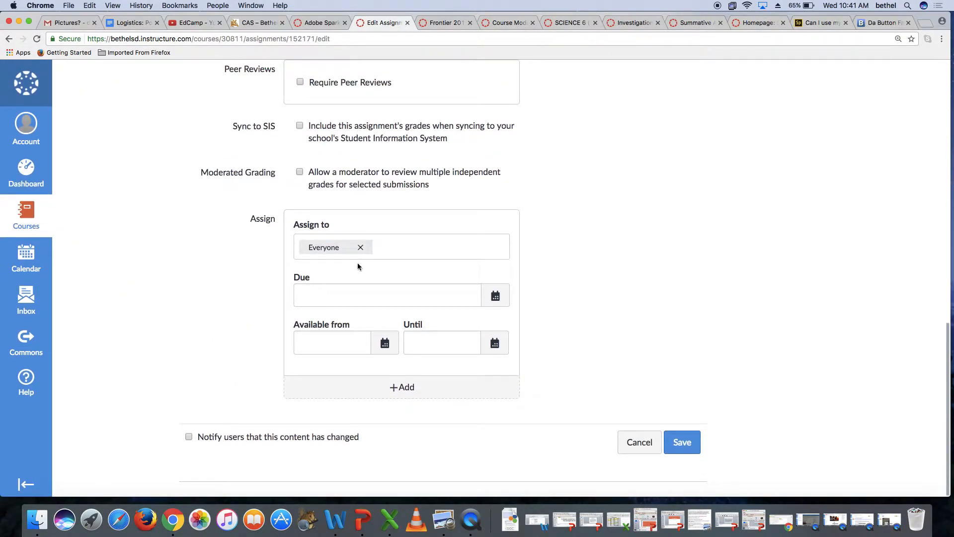
{"action": "scroll", "coordinate": [326, 221], "scroll_direction": "up", "scroll_amount": 3}
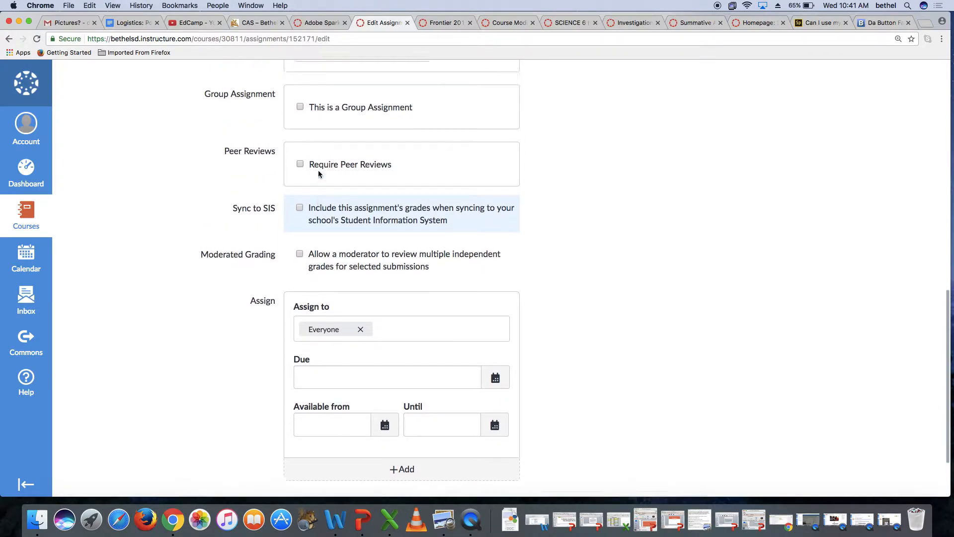
{"action": "scroll", "coordinate": [326, 218], "scroll_direction": "down", "scroll_amount": 3}
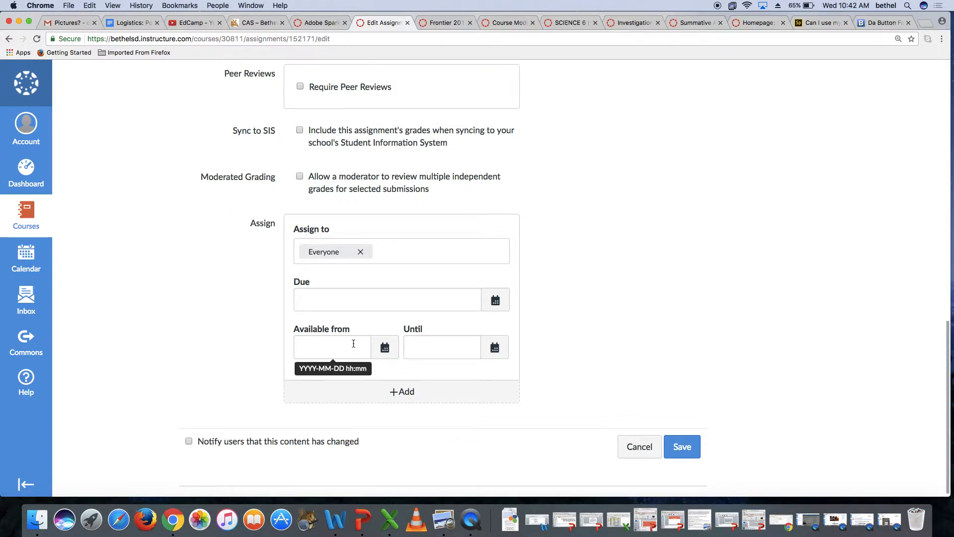
{"action": "scroll", "coordinate": [402, 322], "scroll_direction": "up", "scroll_amount": 1}
{"action": "scroll", "coordinate": [402, 322], "scroll_direction": "up", "scroll_amount": 5}
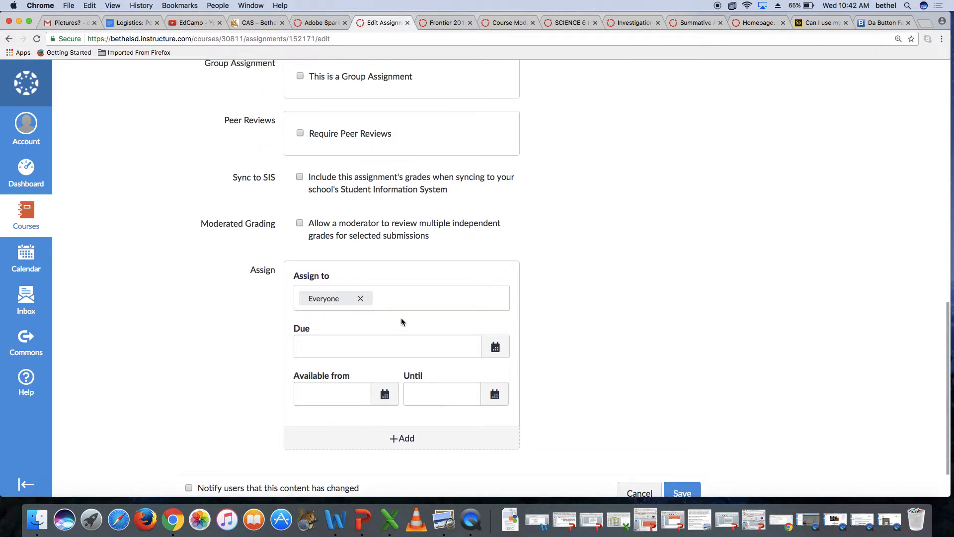
{"action": "scroll", "coordinate": [402, 322], "scroll_direction": "up", "scroll_amount": 1}
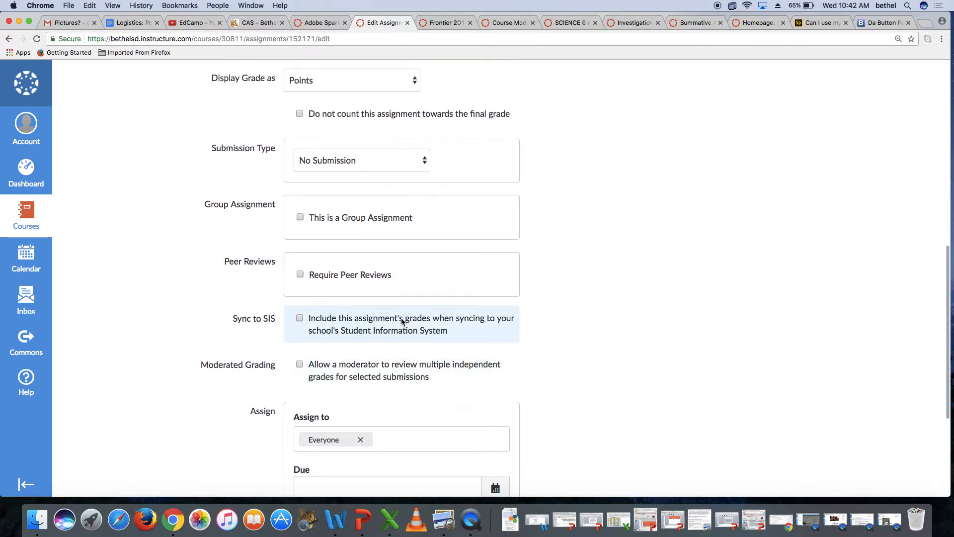
{"action": "scroll", "coordinate": [401, 322], "scroll_direction": "up", "scroll_amount": 5}
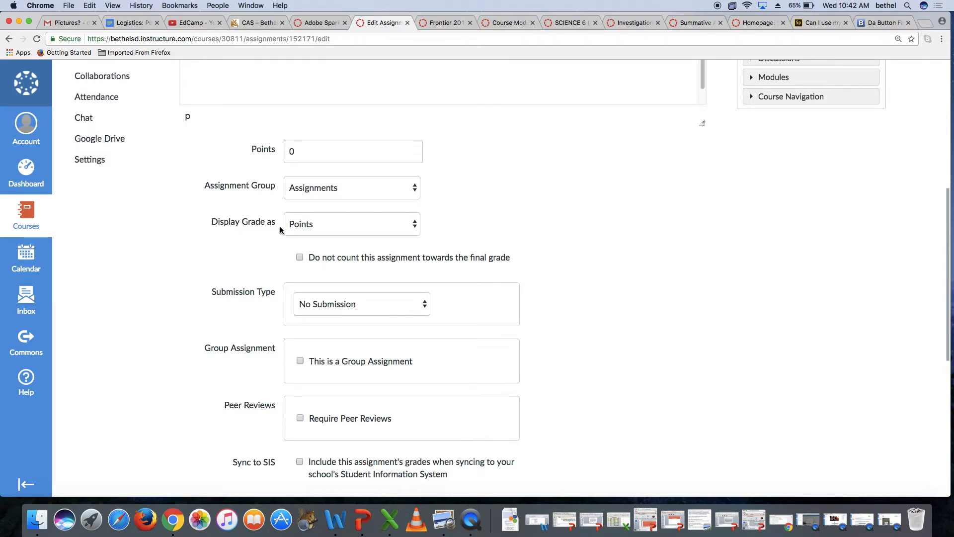
{"action": "scroll", "coordinate": [482, 285], "scroll_direction": "down", "scroll_amount": 10}
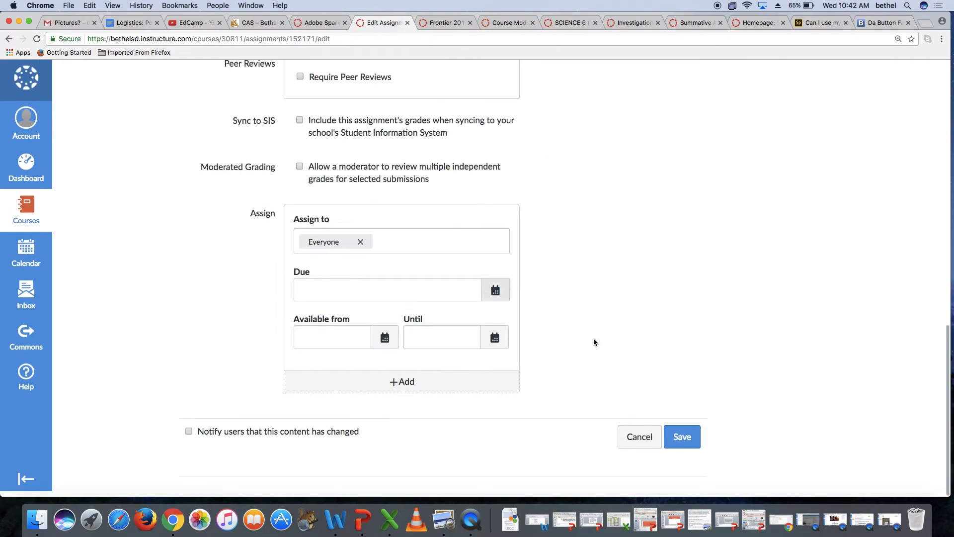
{"action": "left_click", "coordinate": [696, 447]}
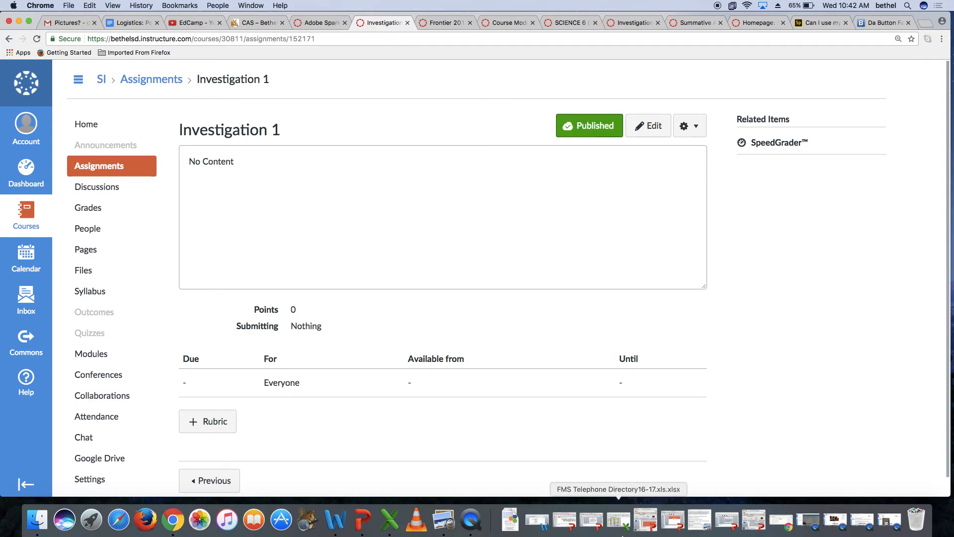
{"action": "right_click", "coordinate": [471, 520]}
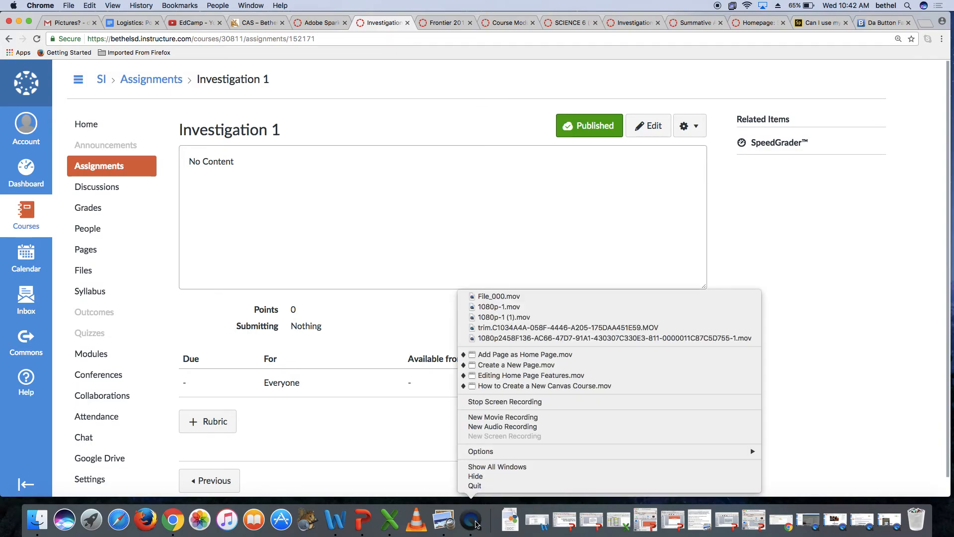